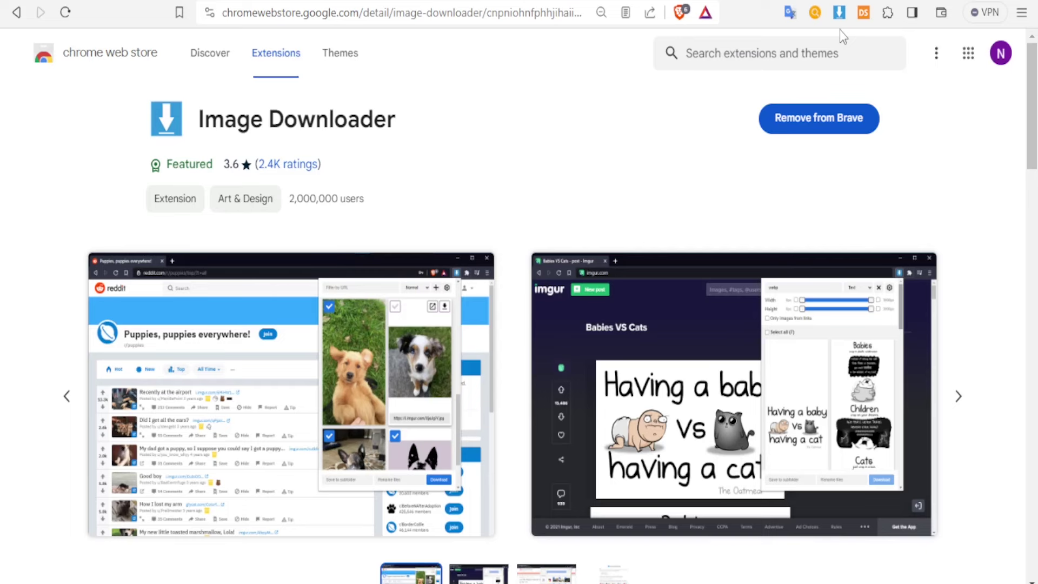
Step: Bring the DSers Import List tab, showing the men's shoe product, to the front
click(316, 2)
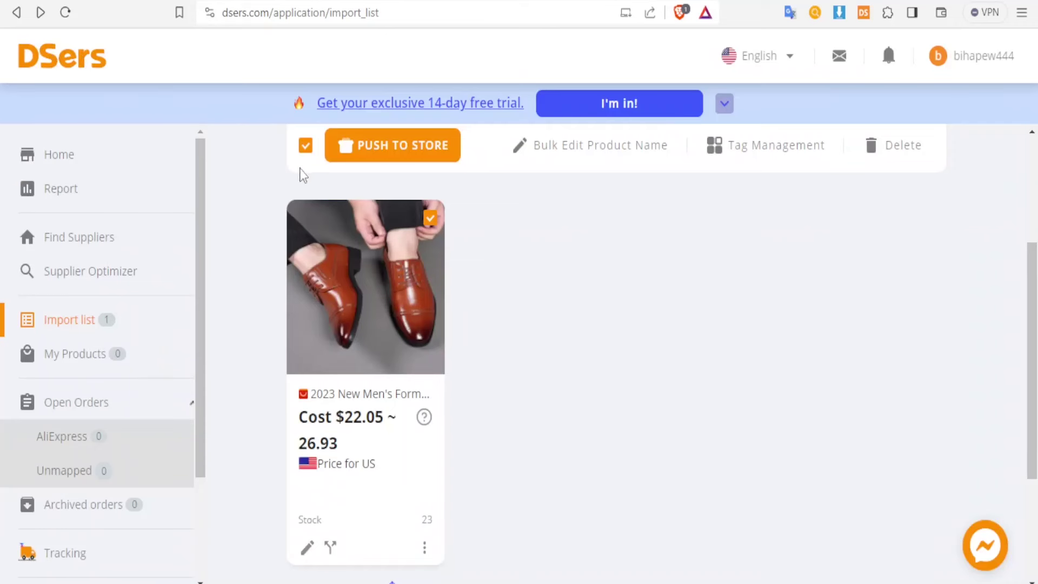
Step: Deselect the shoe product and switch to Shopify's DSers Month Advanced subscription approval page
click(305, 145)
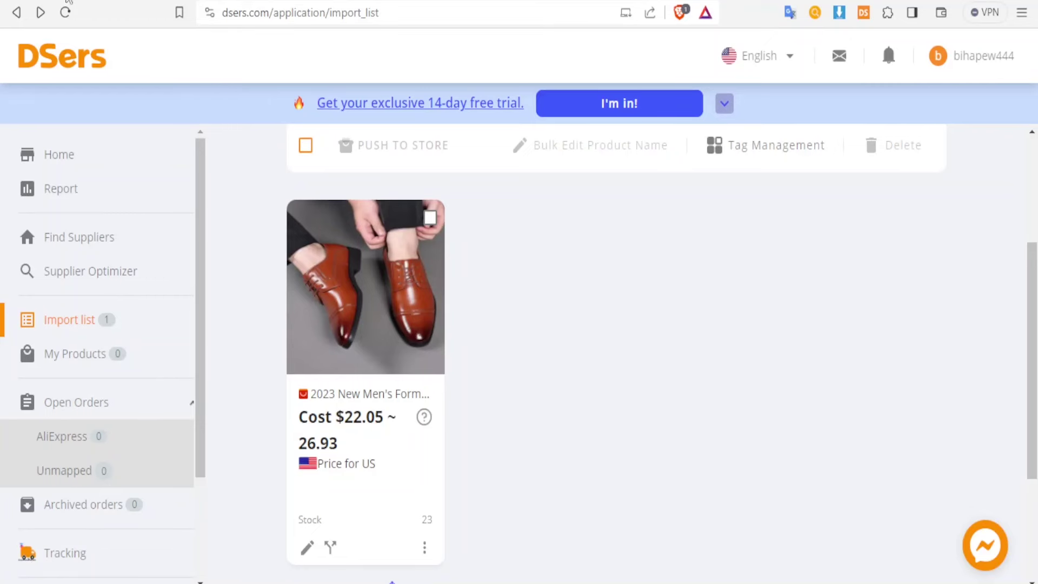
click(41, 11)
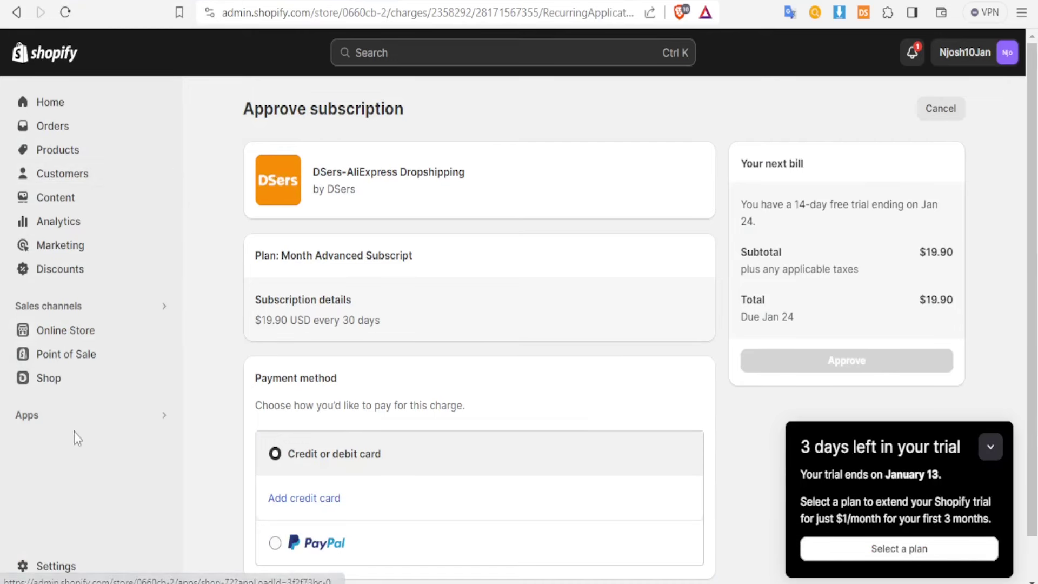
Step: From Apps and All recommended apps, open the Shopify App Store and search for 'dsers'
click(47, 420)
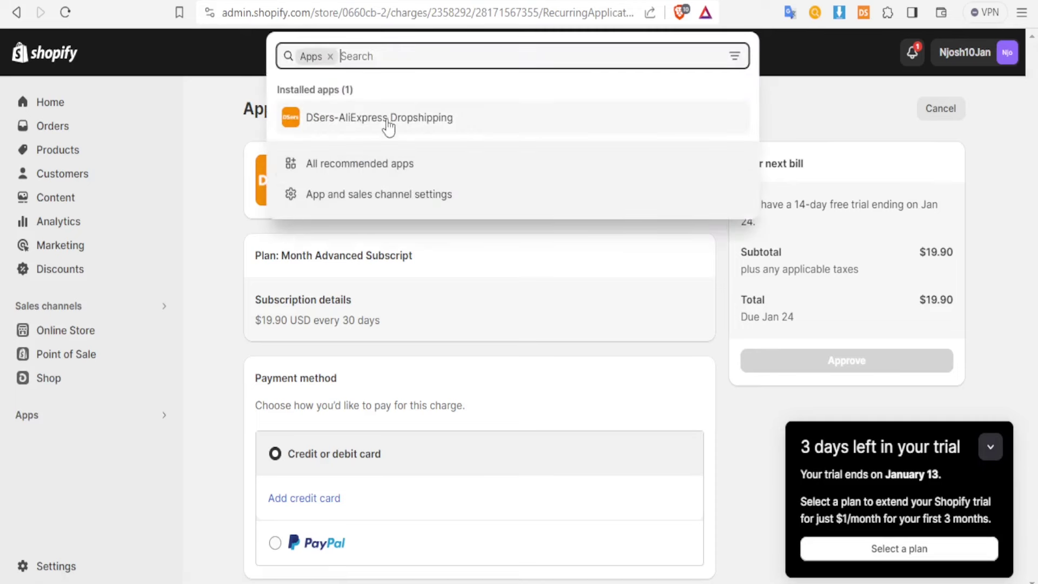
click(384, 164)
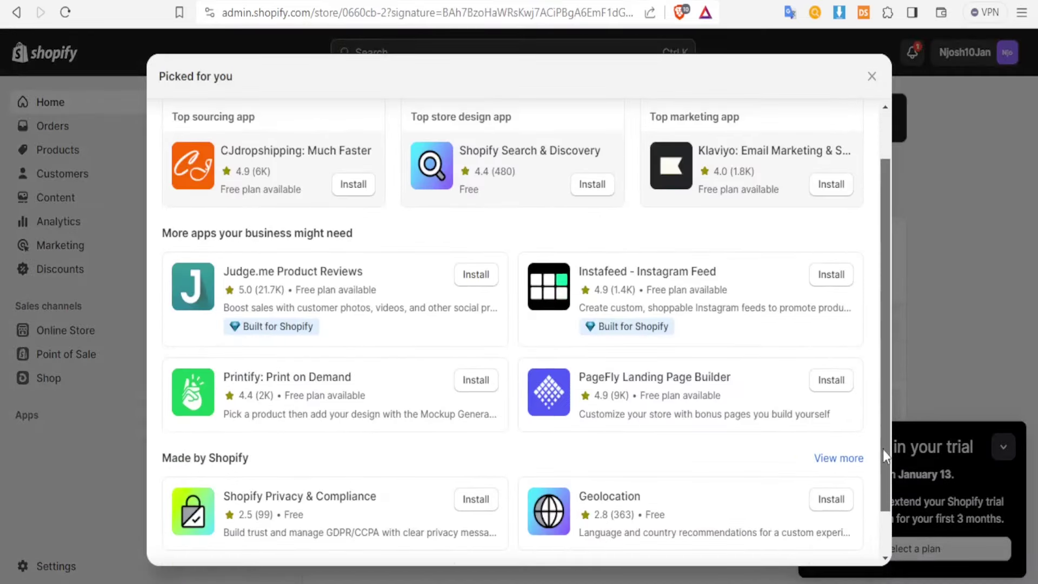
scroll(876, 519, down, 2)
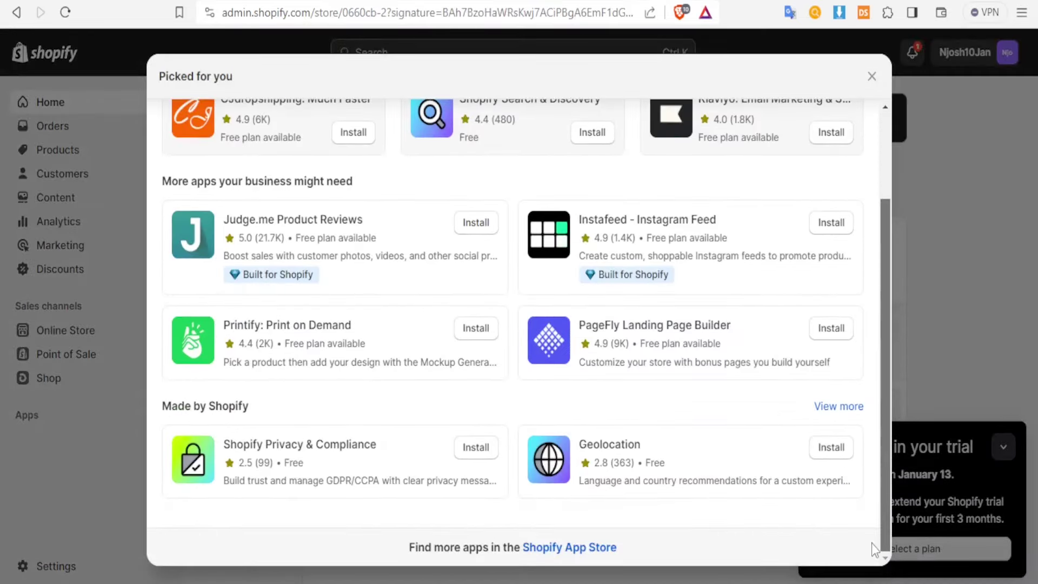
click(575, 552)
click(392, 60)
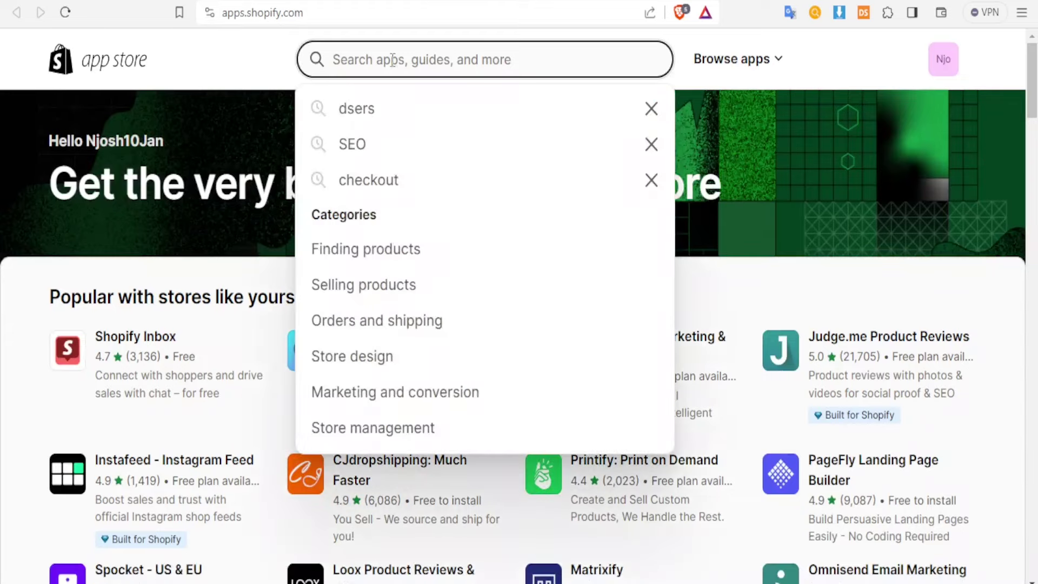
text(de)
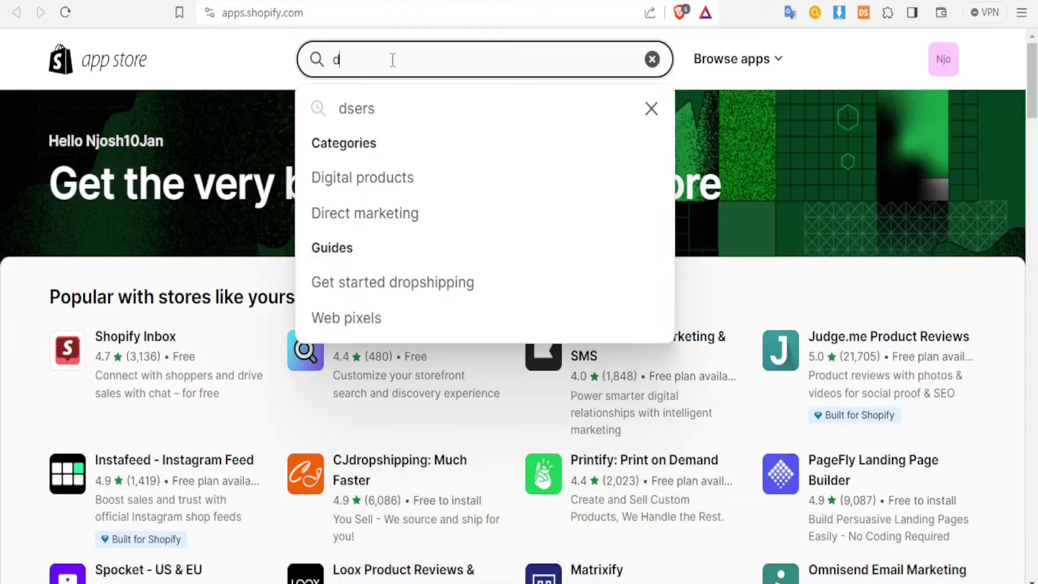
click(359, 106)
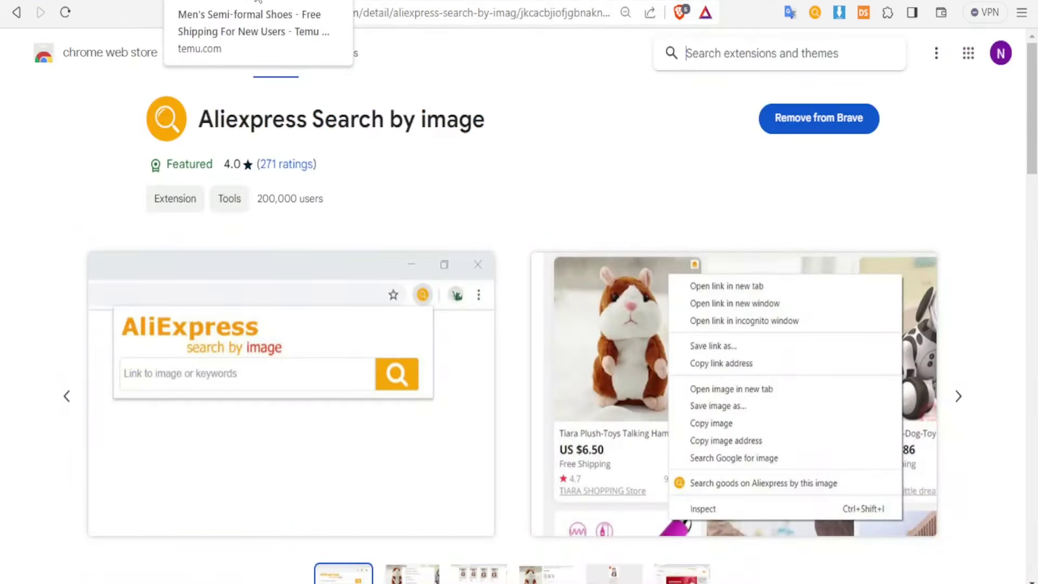
Step: Switch to the Temu men's semi-formal shoes tab
click(258, 0)
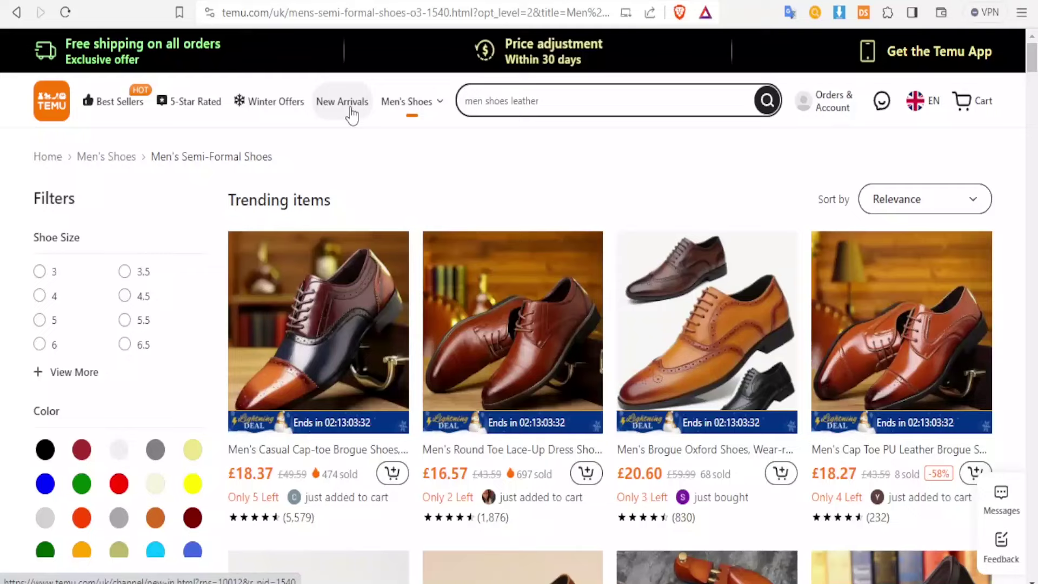
Step: Browse the Temu New Arrivals product grid
click(349, 107)
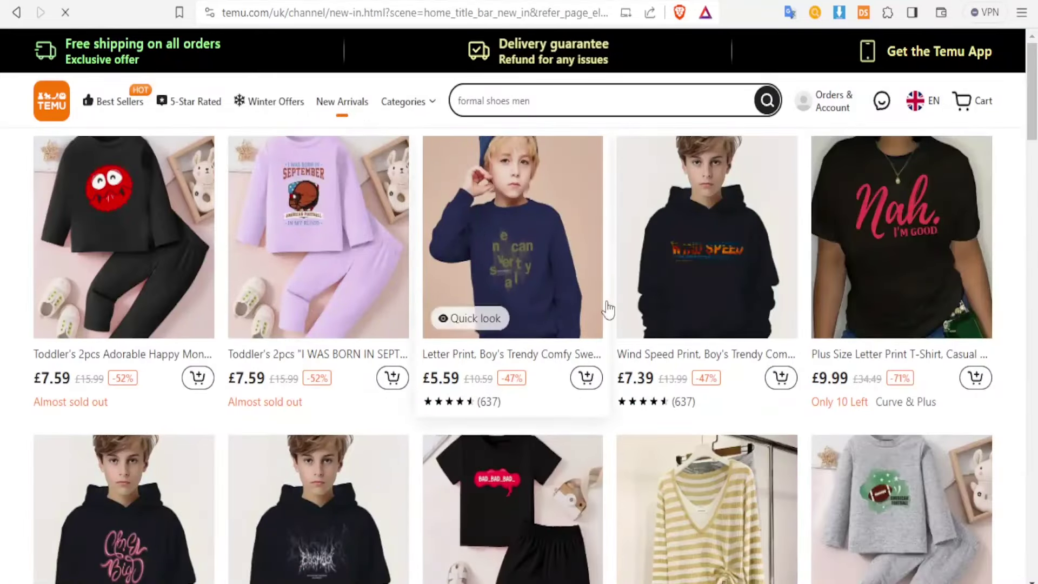
scroll(608, 309, down, 7)
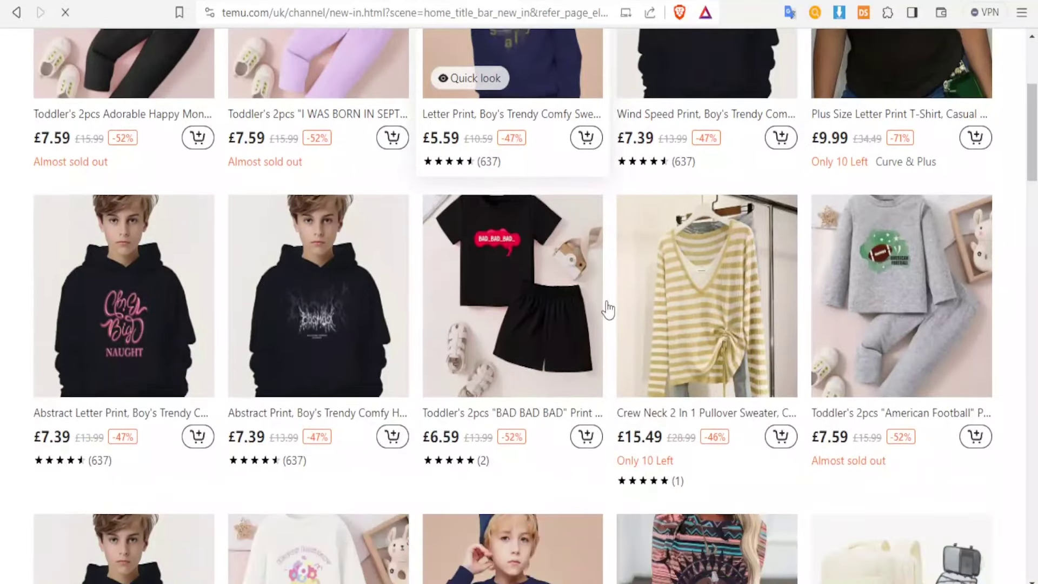
scroll(608, 309, down, 4)
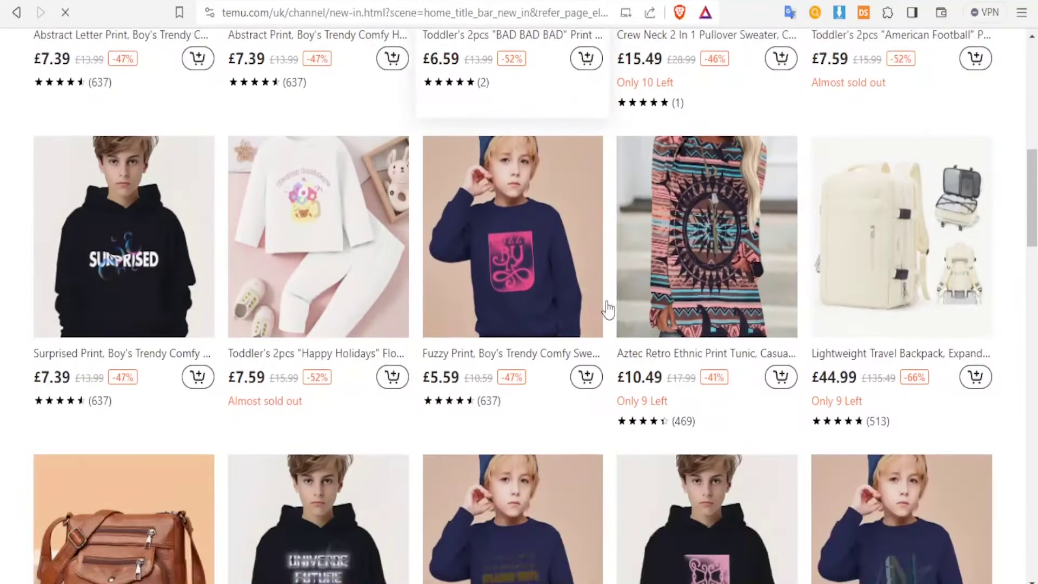
scroll(608, 309, up, 9)
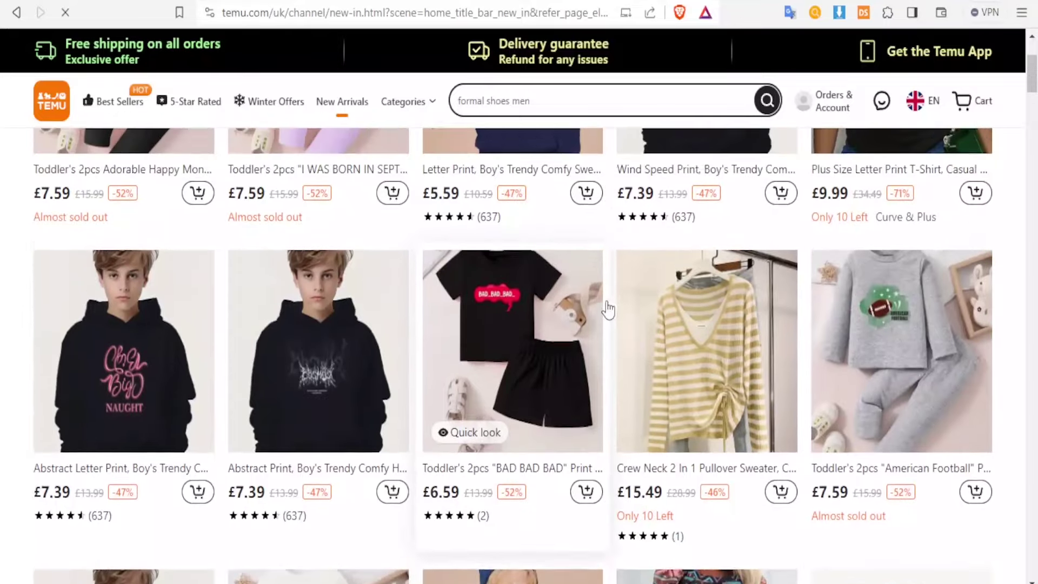
scroll(608, 309, up, 2)
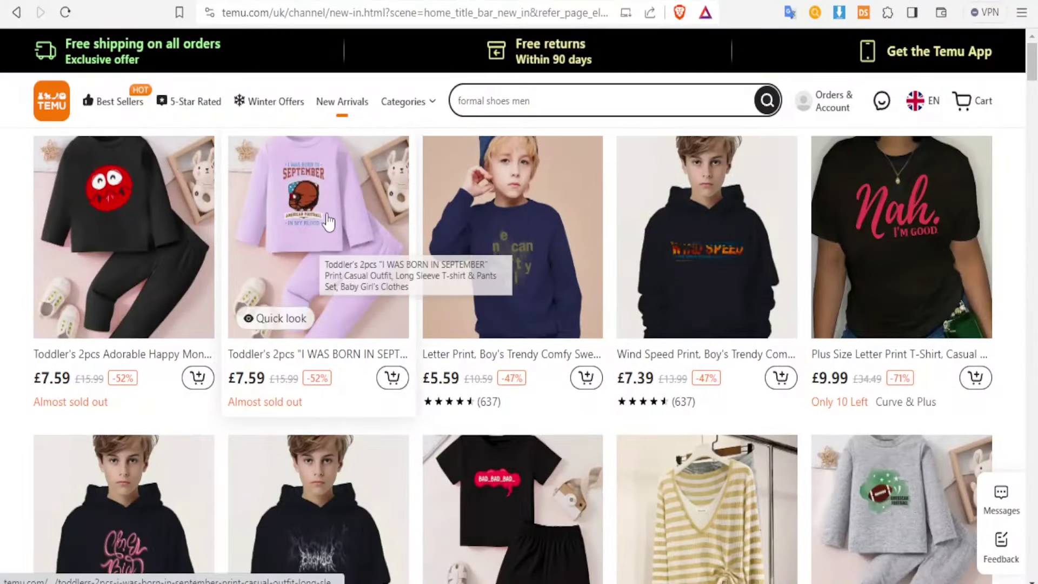
Step: View the toddler outfit's product page, return, and bring up popular search suggestions
click(327, 220)
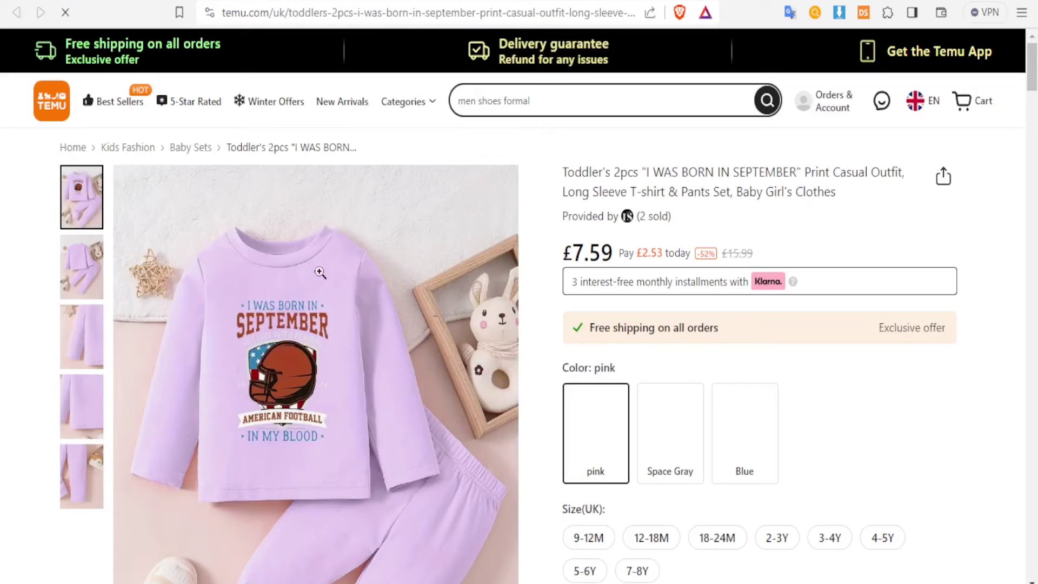
mouse_move(1032, 67)
mouse_down()
mouse_move(1032, 192)
mouse_move(1032, 68)
mouse_up()
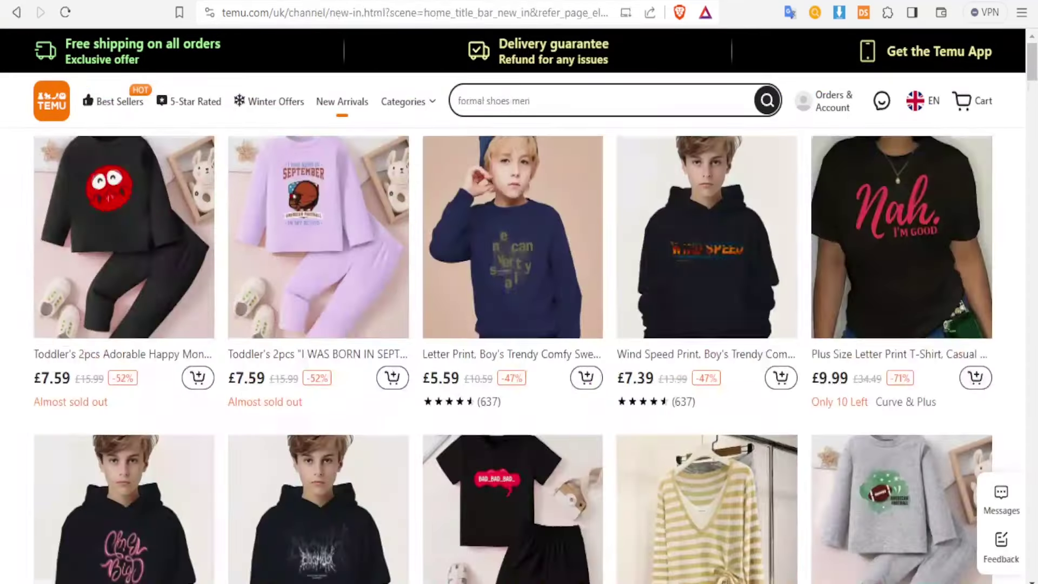
mouse_move(348, 182)
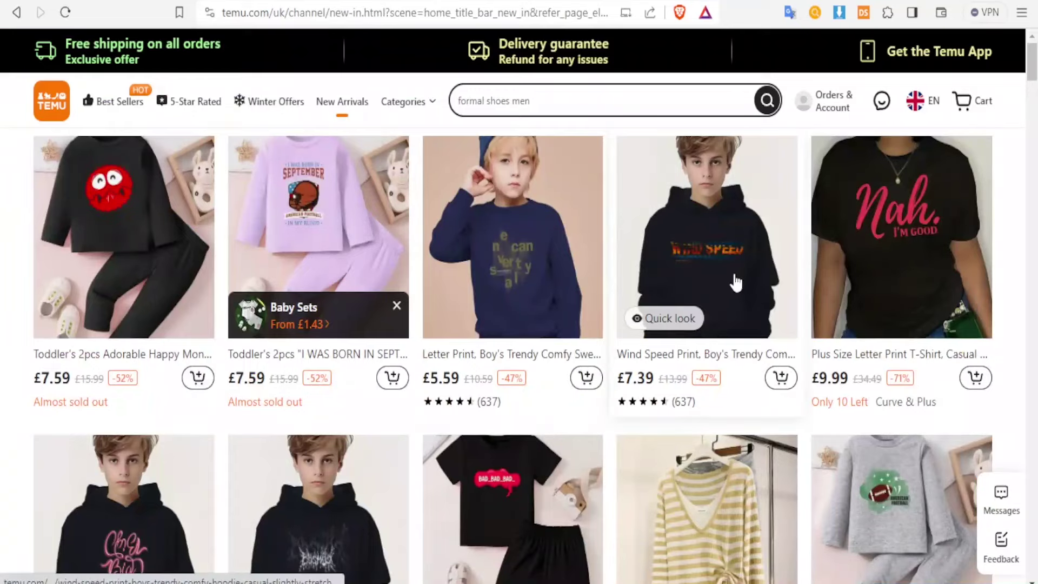
click(568, 104)
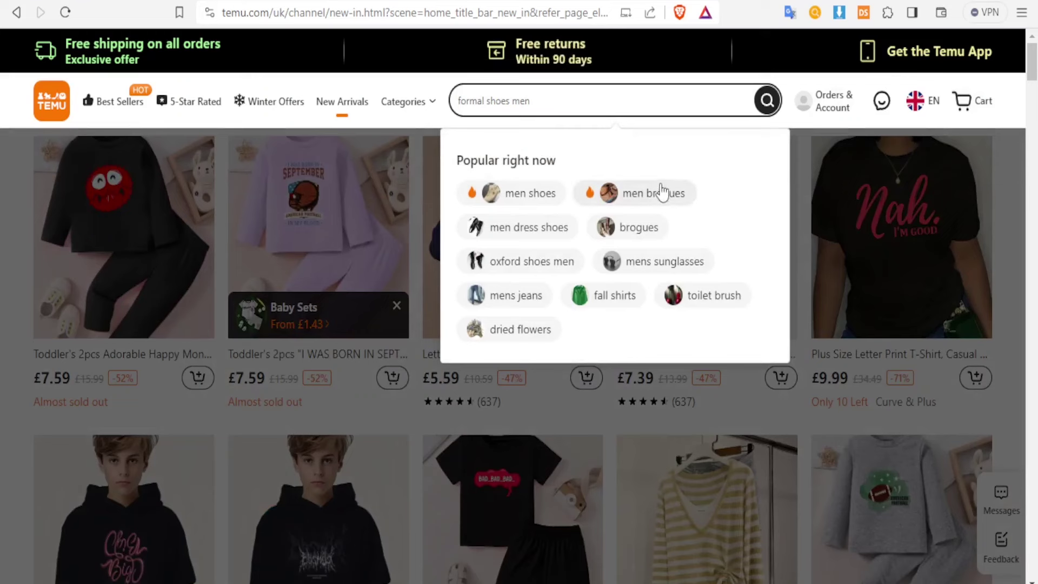
Step: Search Temu for 'mens jeans' and open the £12.59 Slim Fit Ripped Jeans result
click(514, 305)
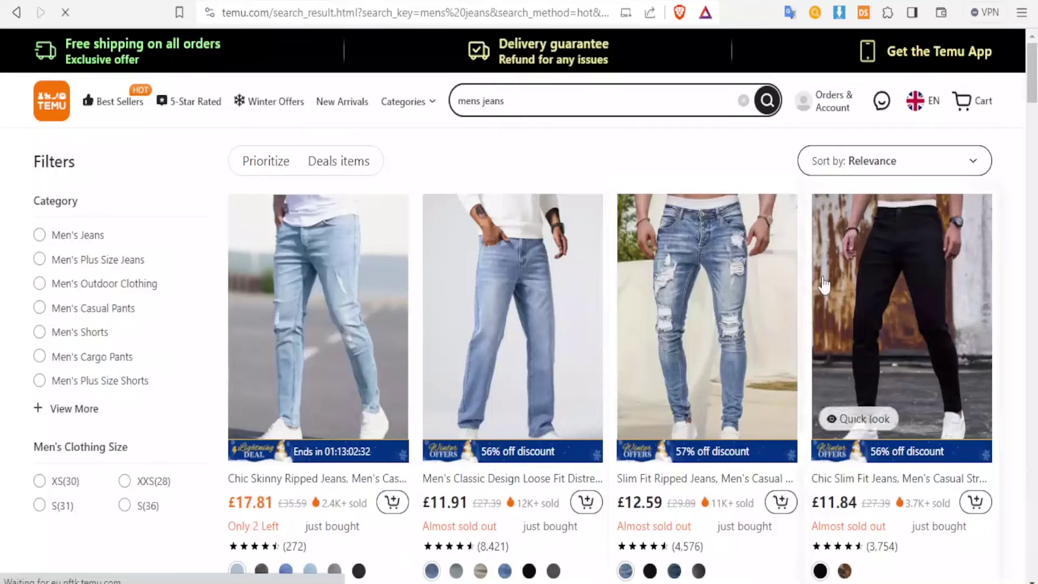
mouse_move(1029, 95)
mouse_down()
mouse_move(1032, 130)
mouse_move(1032, 110)
mouse_up()
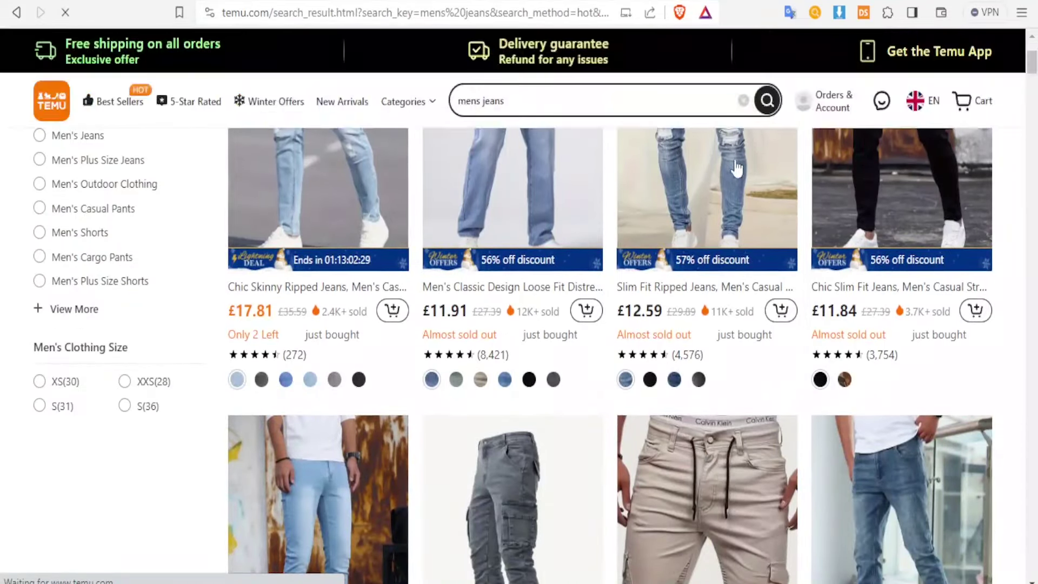
scroll(835, 184, up, 3)
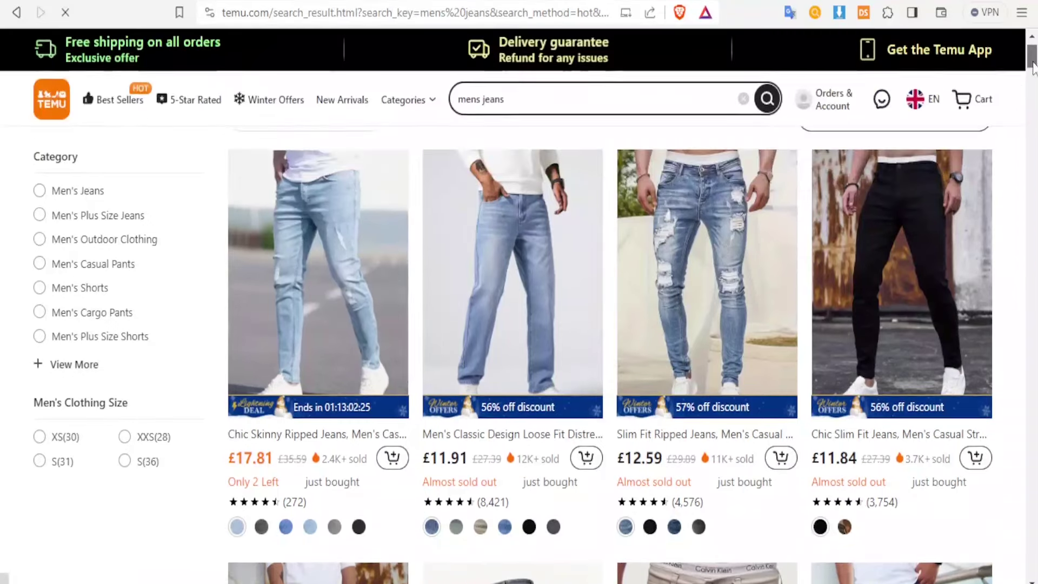
click(704, 241)
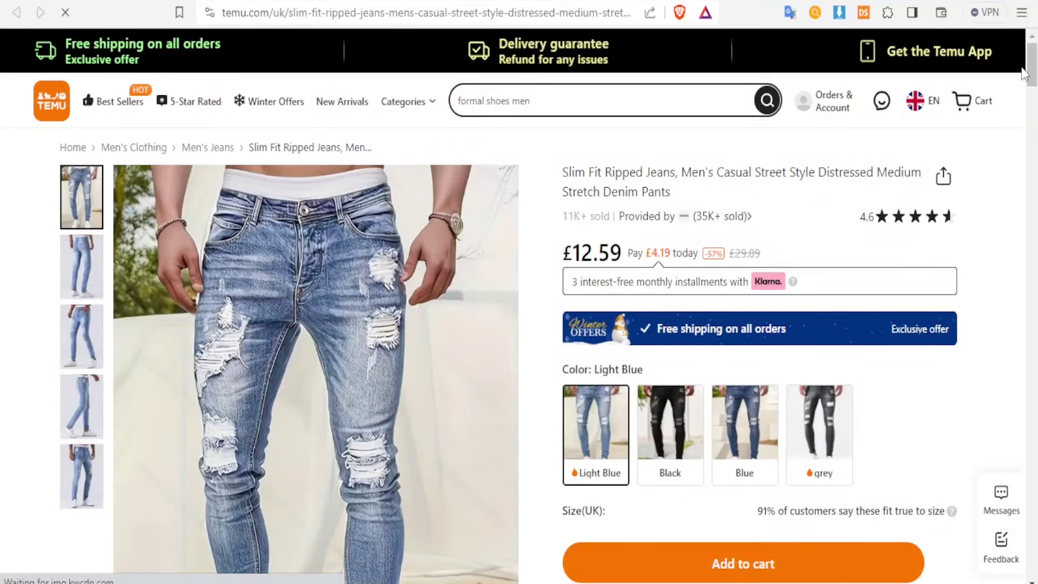
scroll(1023, 74, down, 8)
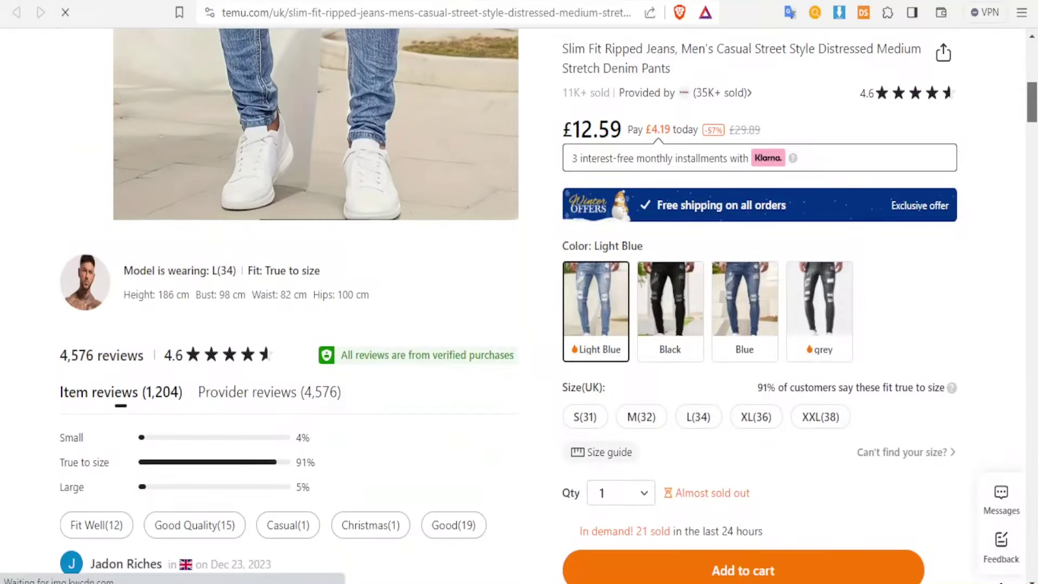
scroll(518, 302, up, 3)
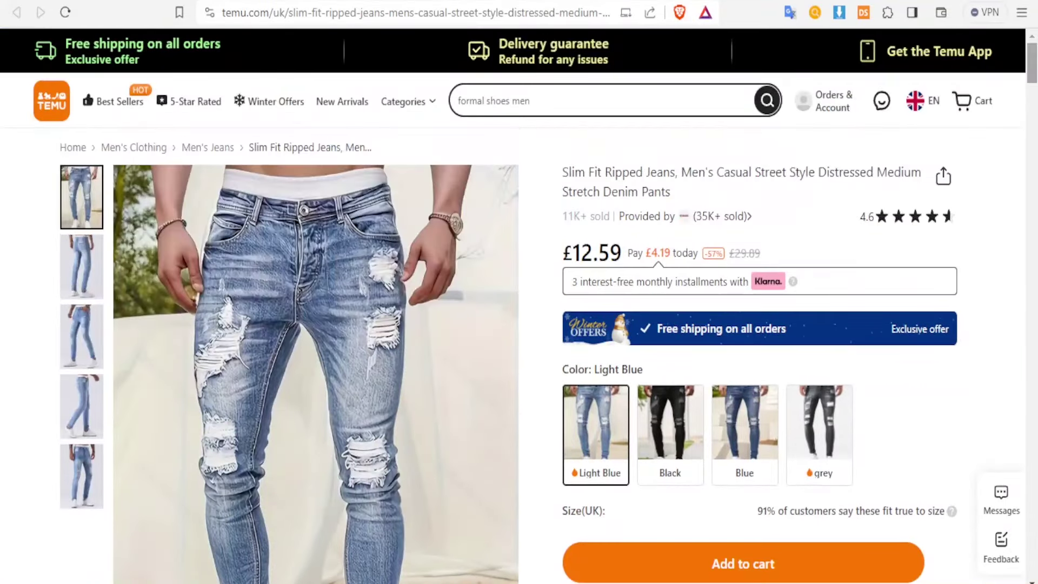
Step: Run an AliExpress image search on the jeans' main product photo
mouse_move(357, 304)
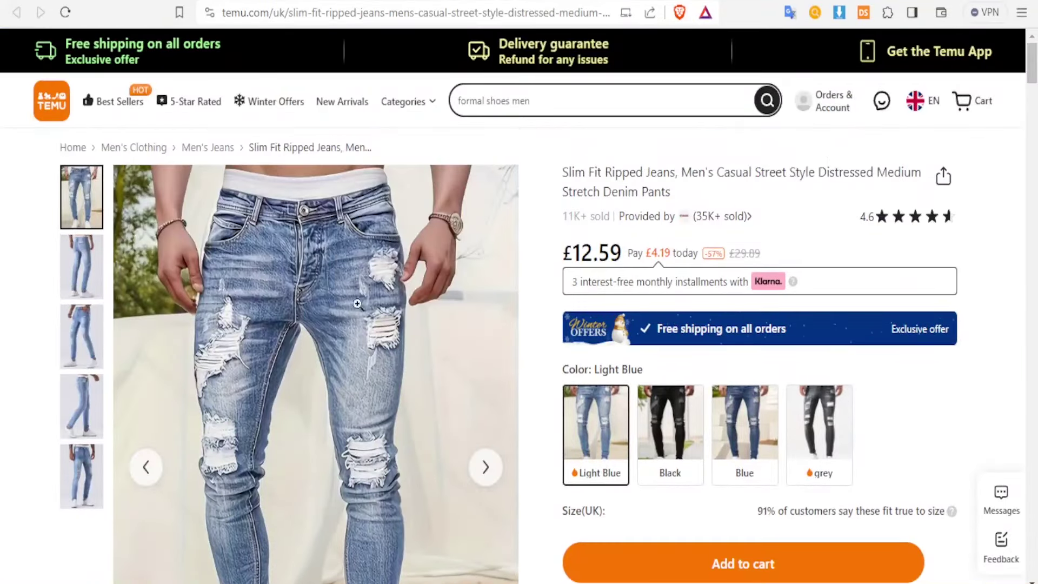
right_click(331, 312)
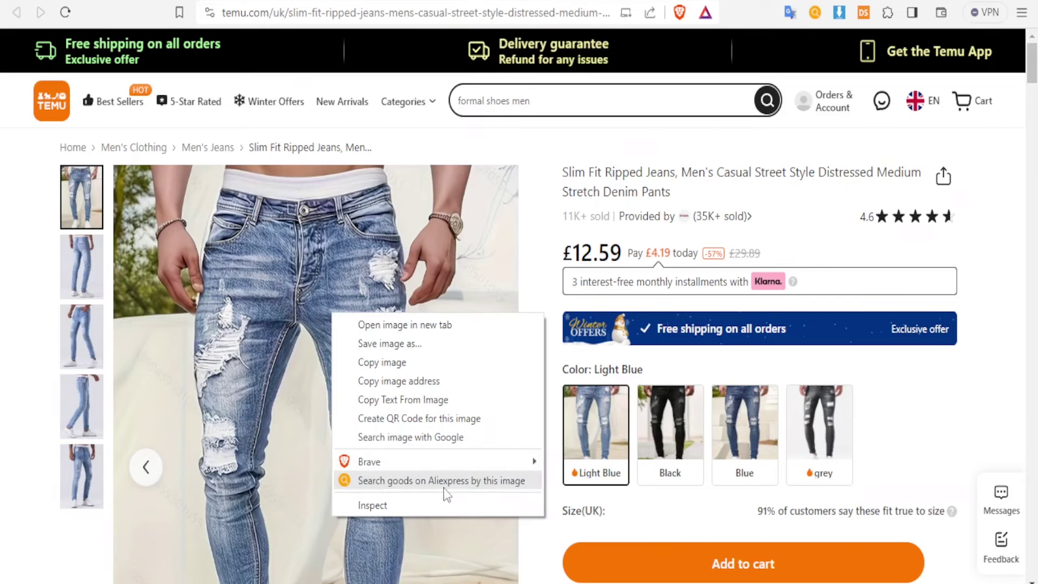
click(460, 480)
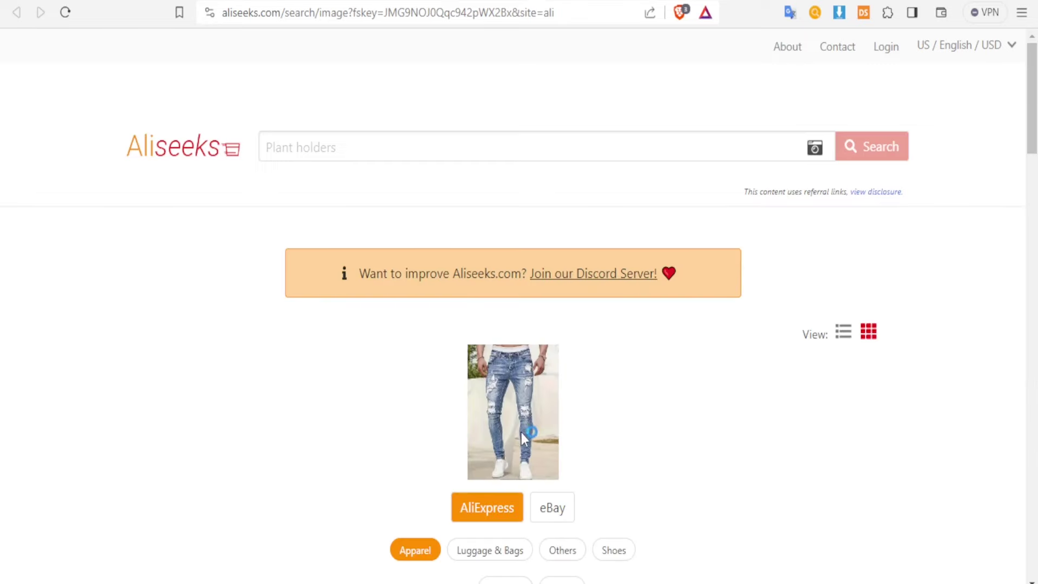
Step: Open the US $8.15 Fashion Street Style ripped jeans match on AliExpress
drag(1034, 92, 1030, 142)
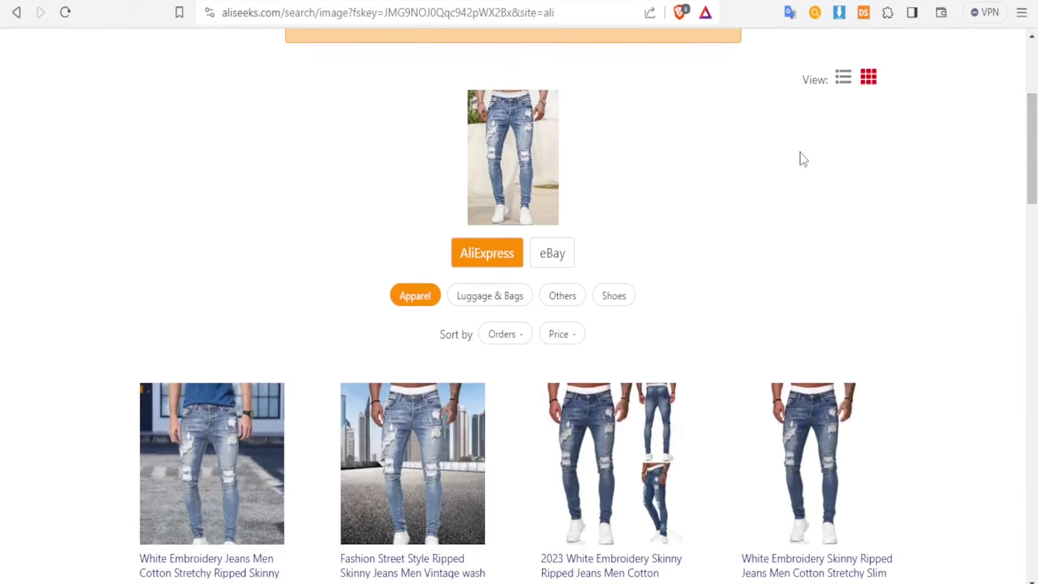
scroll(530, 197, down, 4)
scroll(648, 232, up, 1)
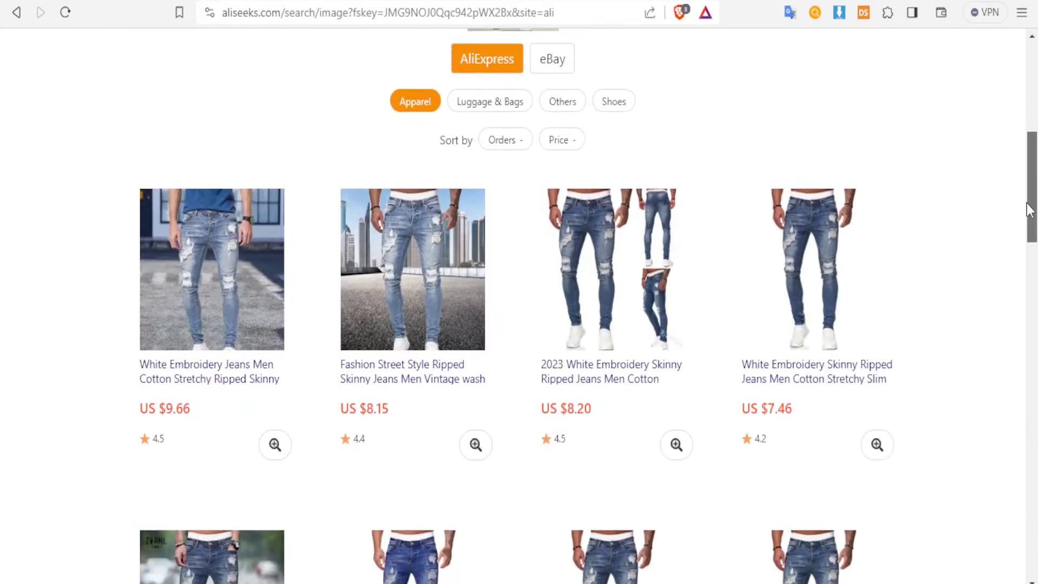
click(419, 298)
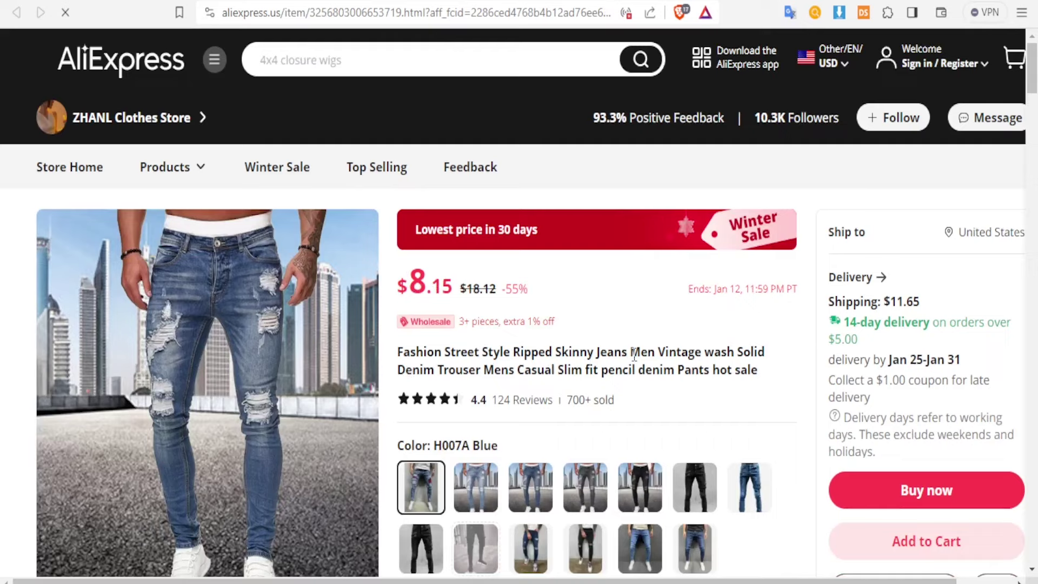
Step: Import the $8.15 ripped skinny jeans into DSers with Add to DSers
drag(1032, 86, 1032, 100)
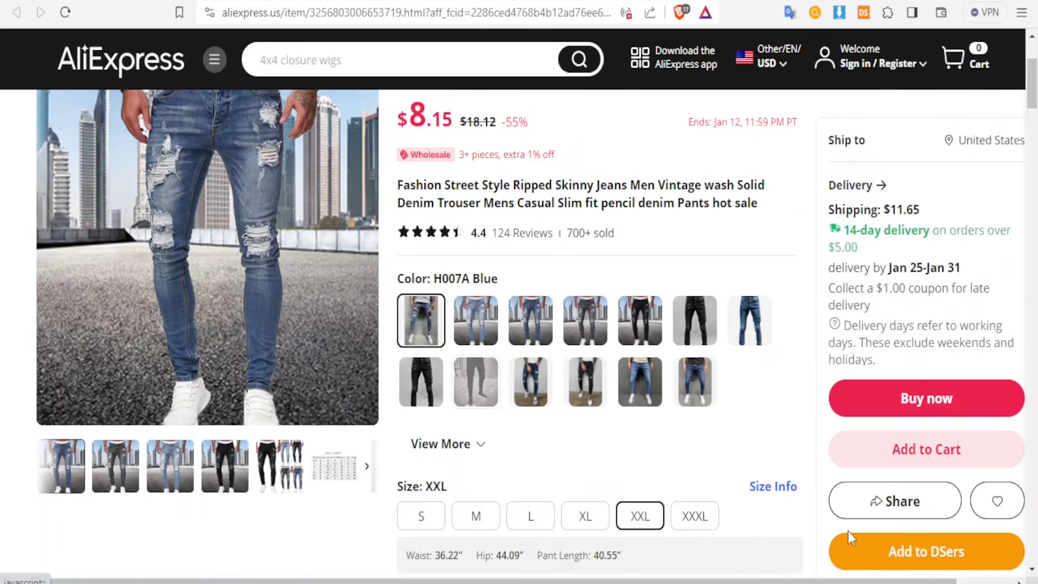
click(878, 557)
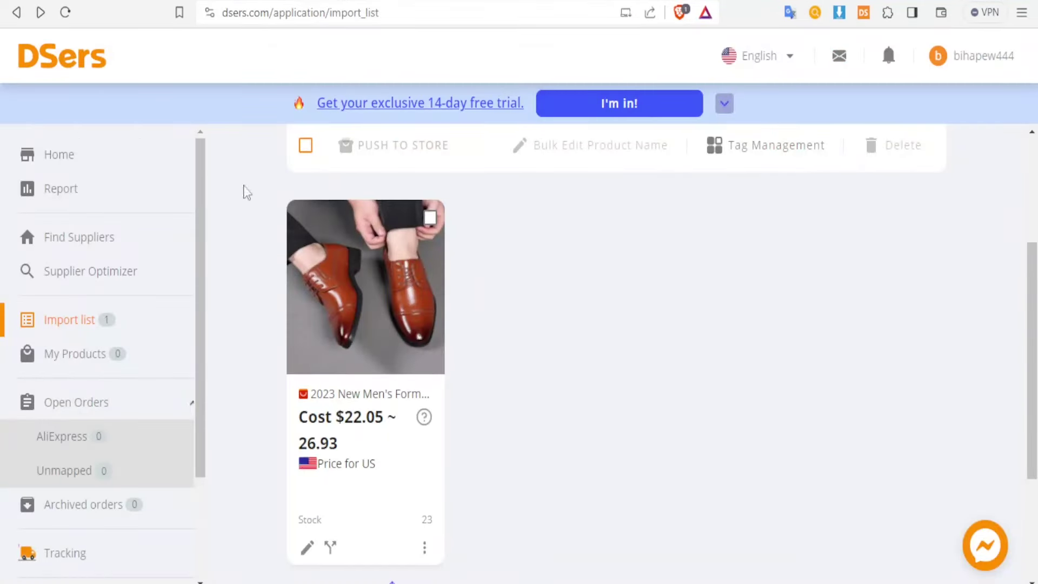
Step: Reload the import list and delete the men's shoe product, leaving only the jeans
click(67, 14)
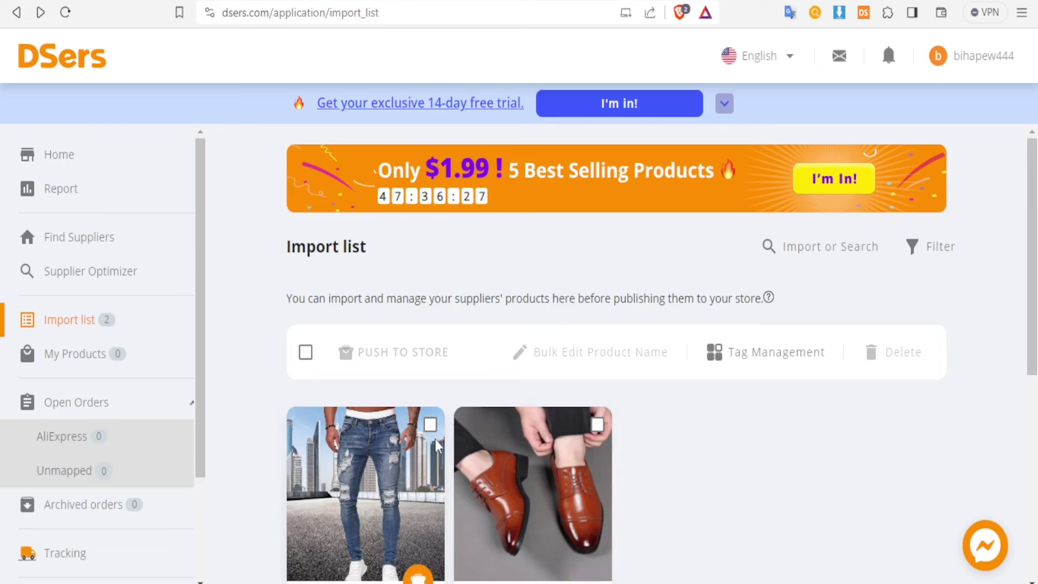
scroll(618, 365, down, 1)
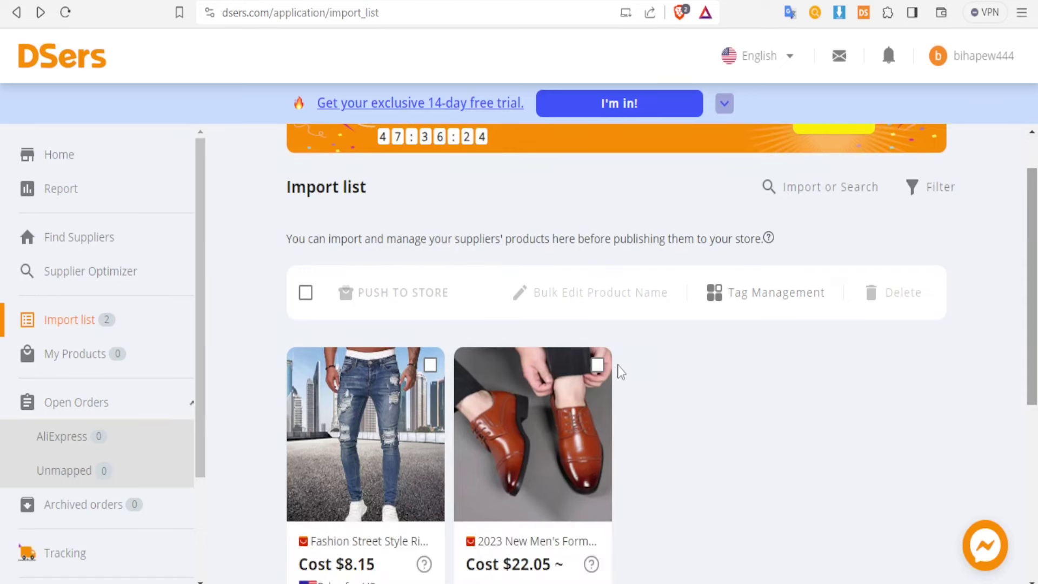
click(597, 366)
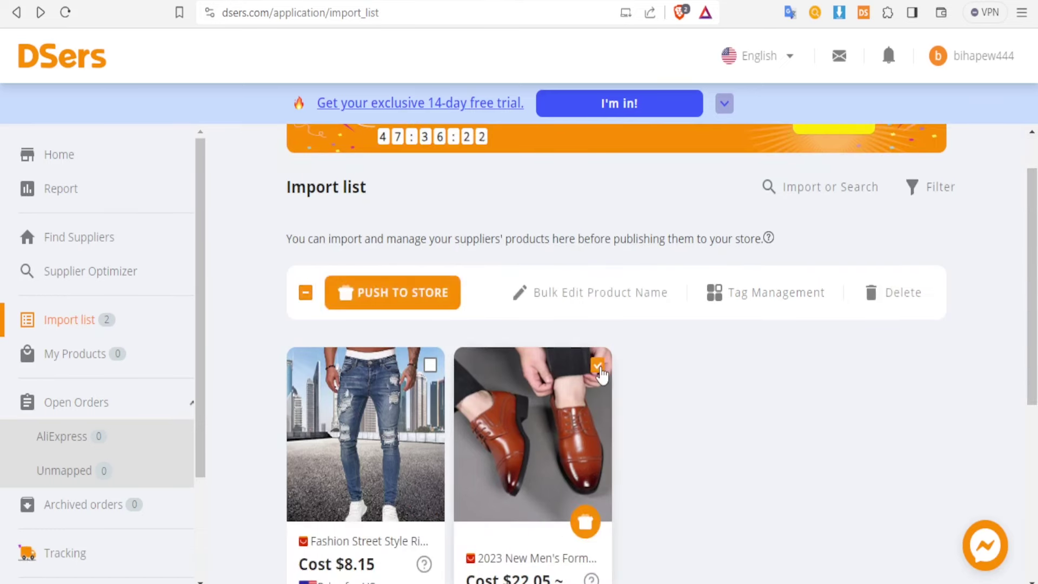
click(897, 293)
click(664, 241)
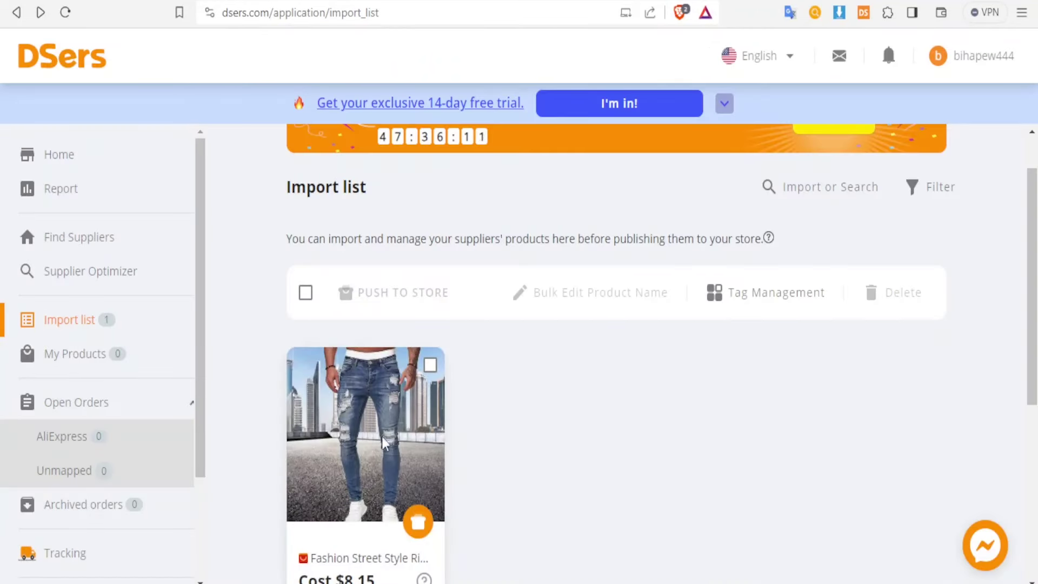
drag(1034, 233, 1033, 311)
Step: Select the ripped jeans, open the title editor, and select its full 126-character title
click(430, 210)
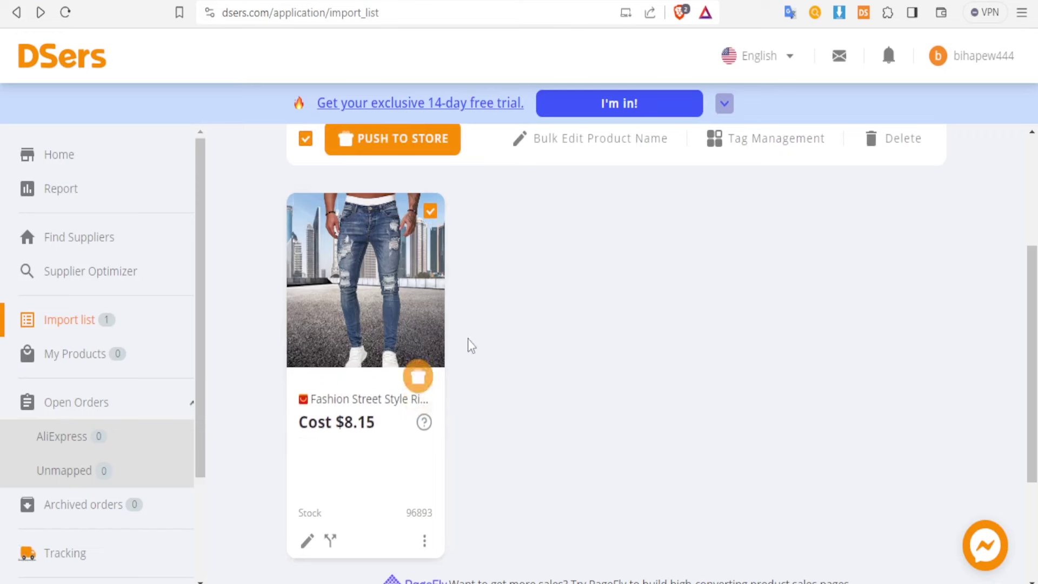
scroll(1034, 295, down, 5)
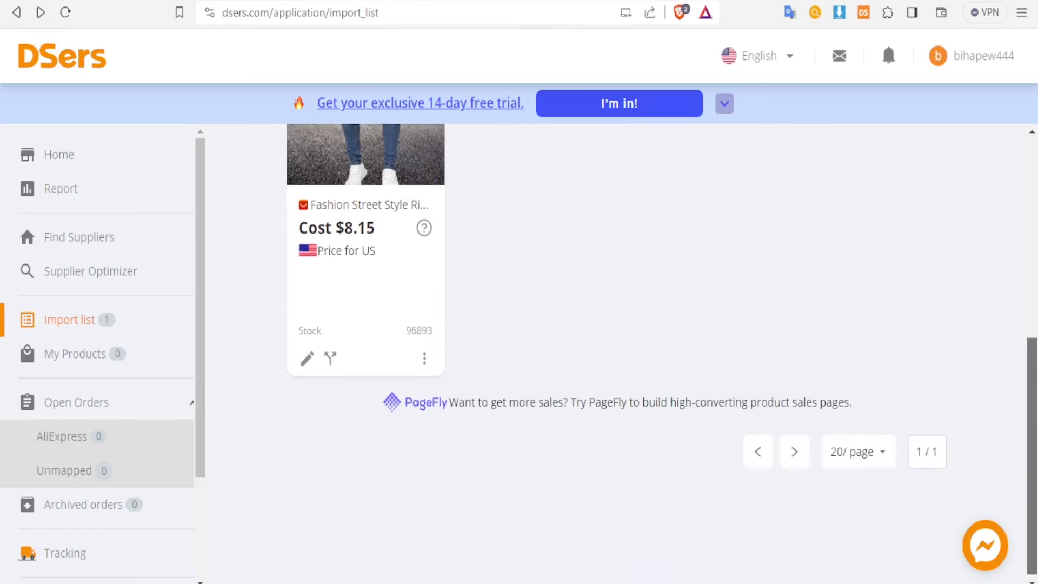
scroll(1035, 295, up, 6)
scroll(1033, 295, up, 2)
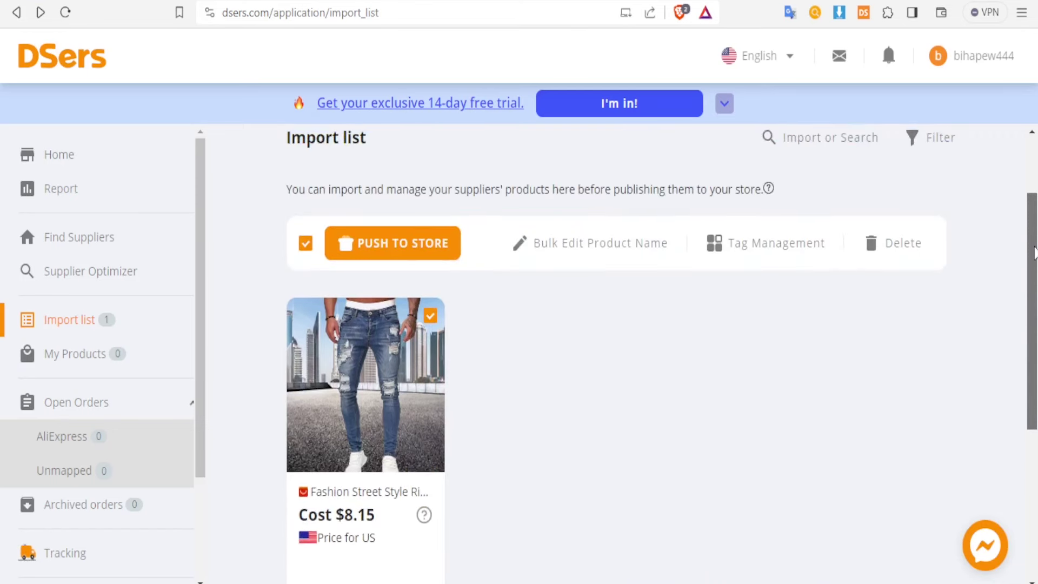
click(577, 244)
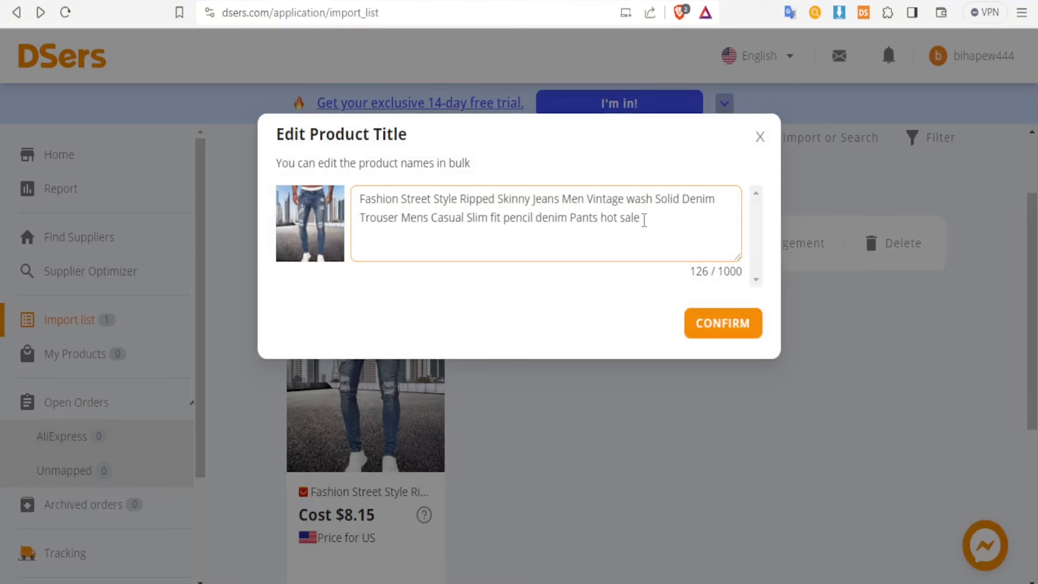
drag(643, 220, 356, 197)
key(ctrl+c)
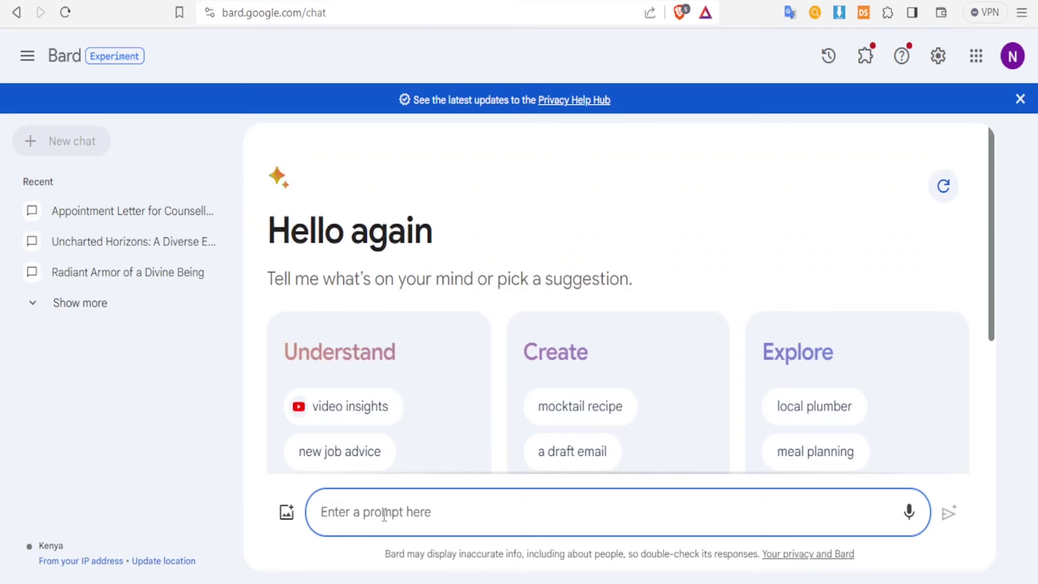
Step: Ask Bard to 'rewrite this product description' for the pasted jeans title and select its new heading
text(rewrite this)
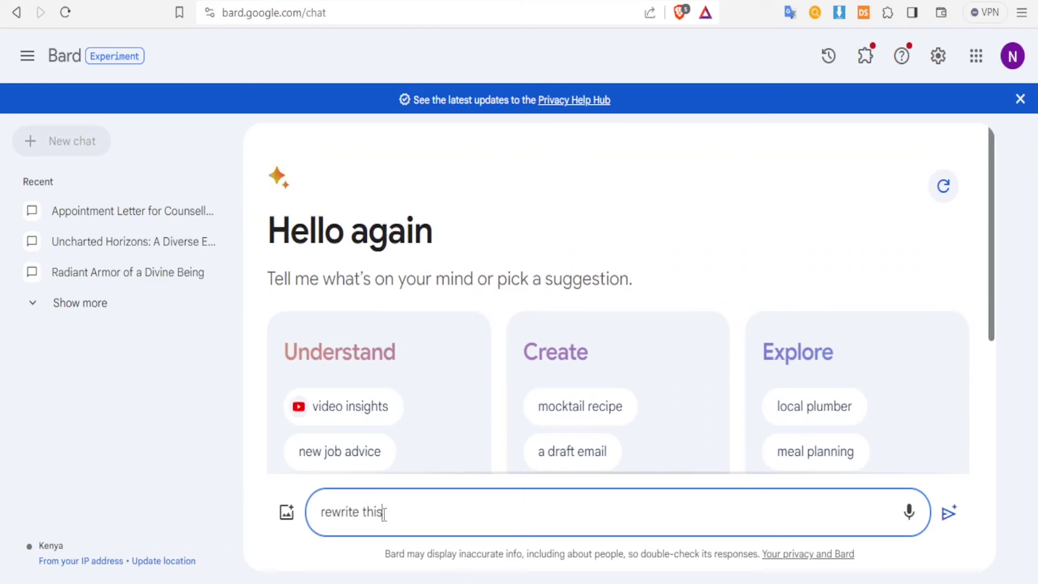
text( product description)
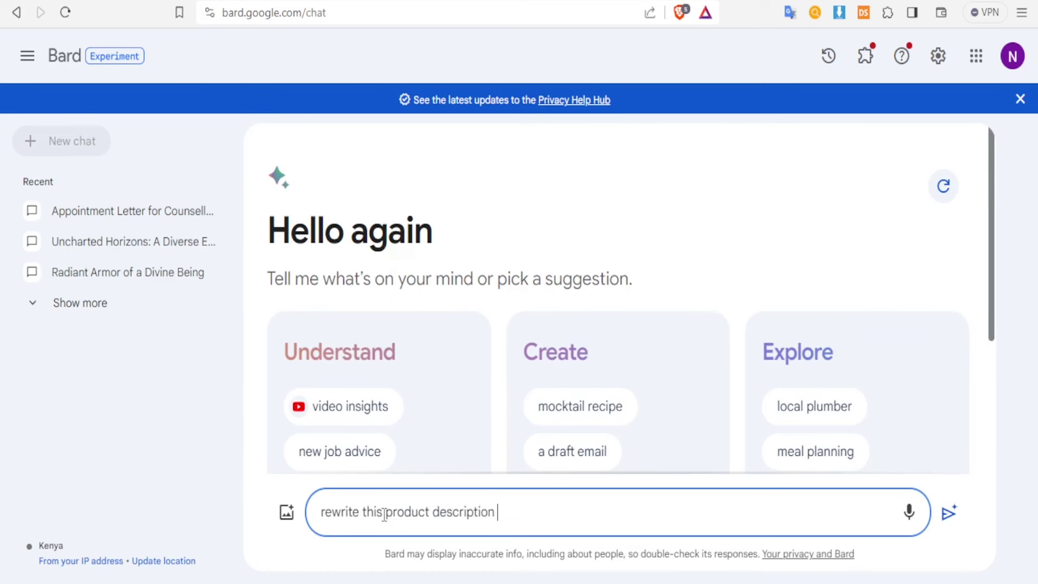
key(ctrl+v)
key(Return)
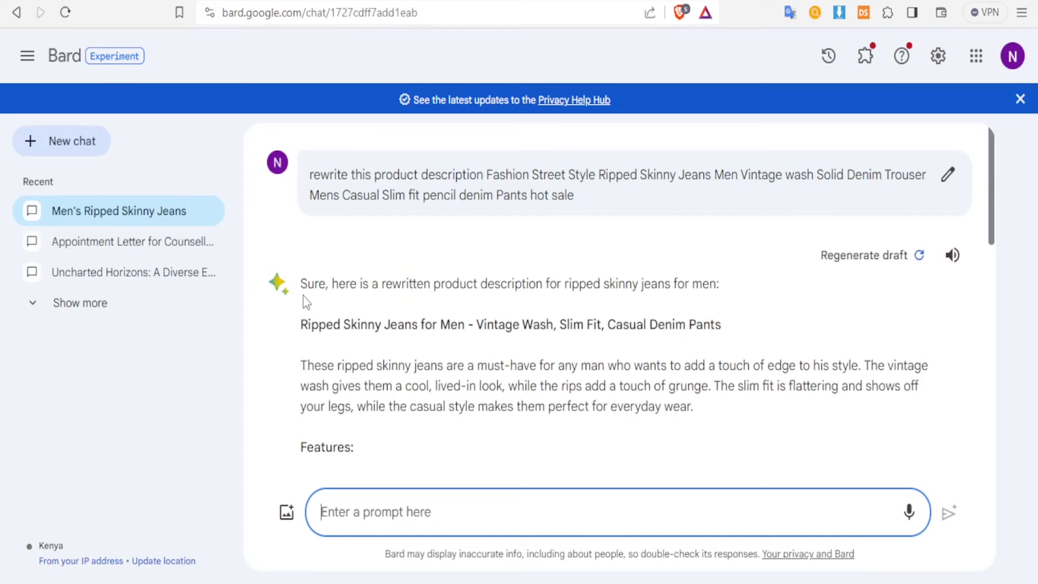
drag(304, 324, 735, 330)
key(ctrl+c)
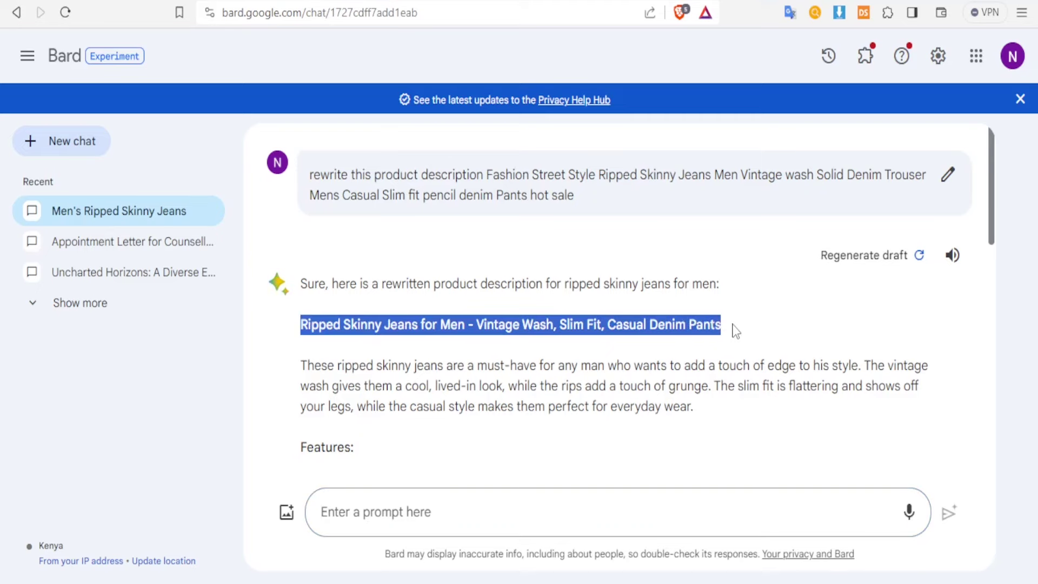
click(816, 6)
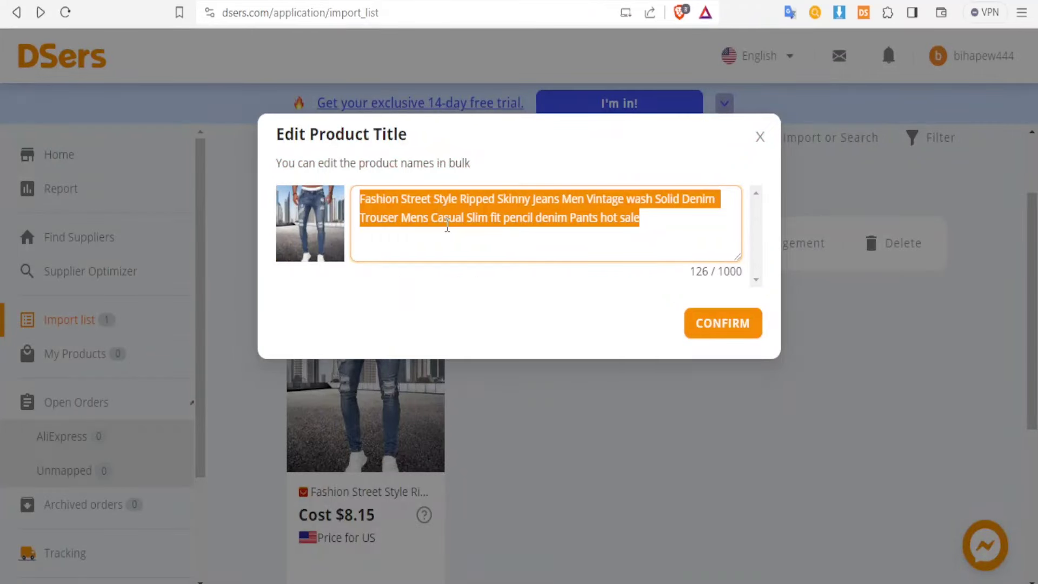
Step: Replace the jeans title with 'Nice Ripped Skinny Jeans for Men - Vintage Wash, Slim Fit, Casual Denim Pants'
key(ctrl+v)
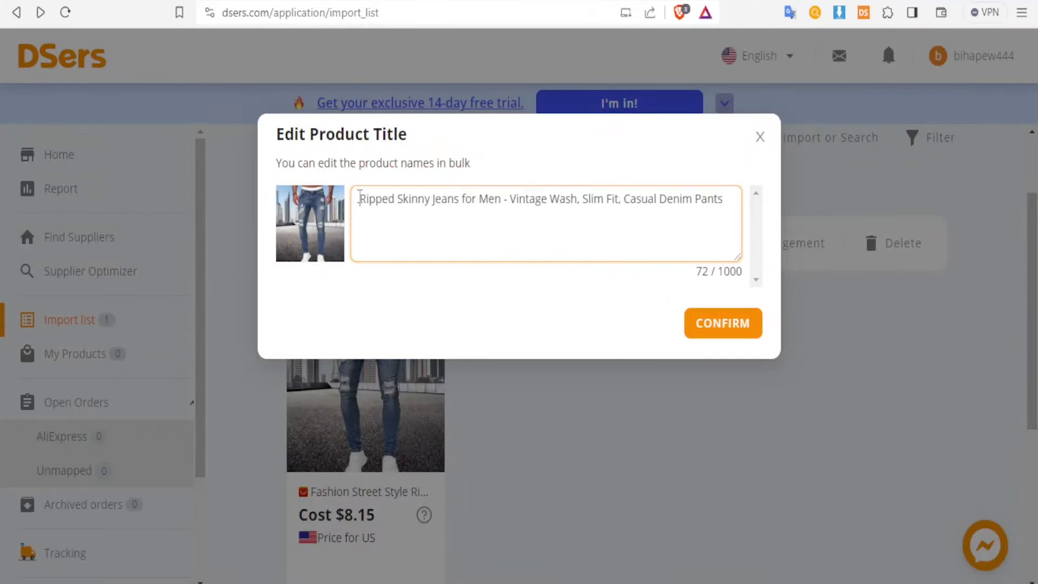
text(Nice)
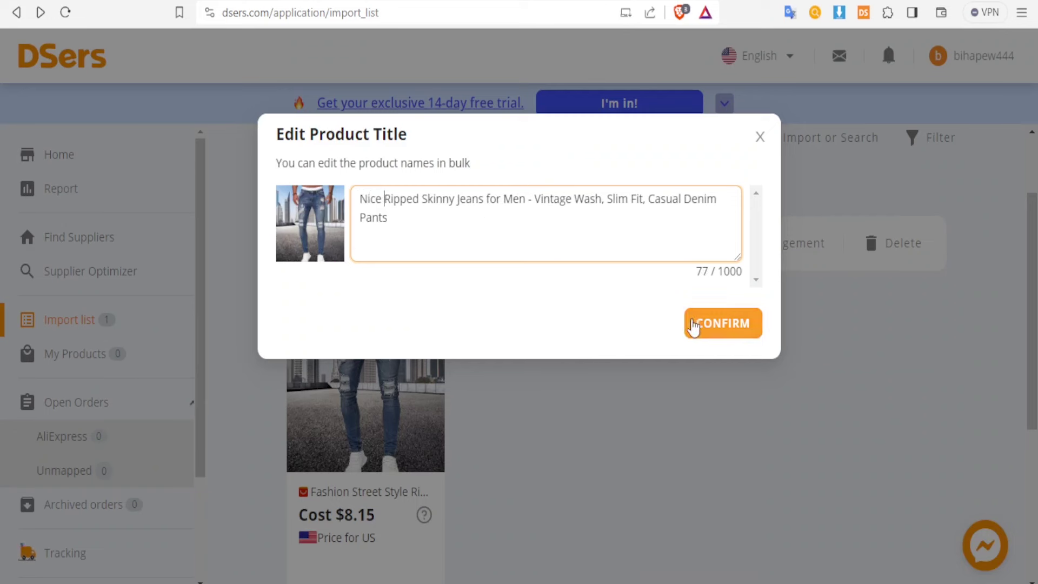
click(694, 322)
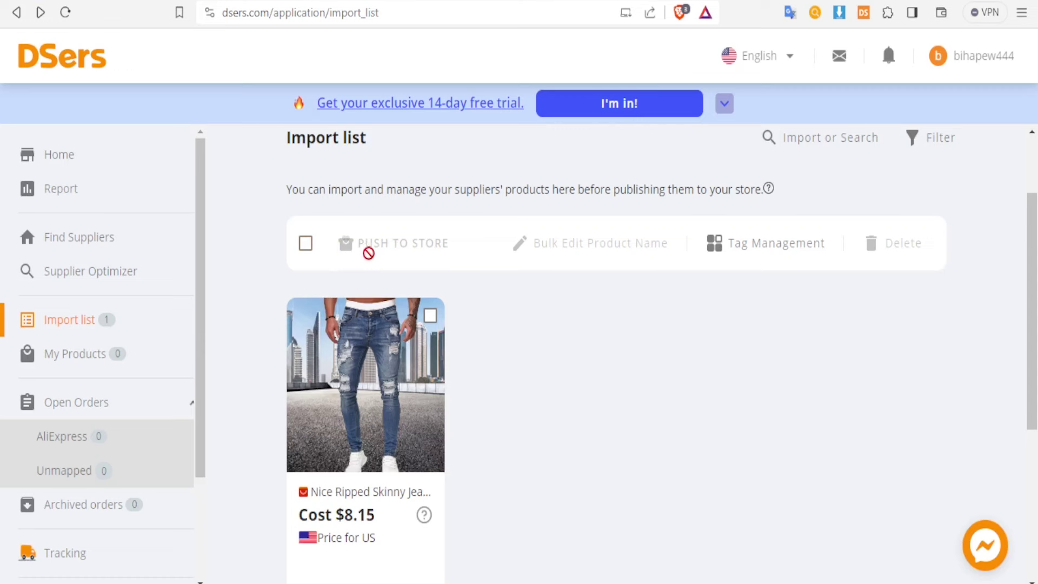
Step: Open Push to Store for the renamed jeans with store 0660cb-2 selected
click(430, 318)
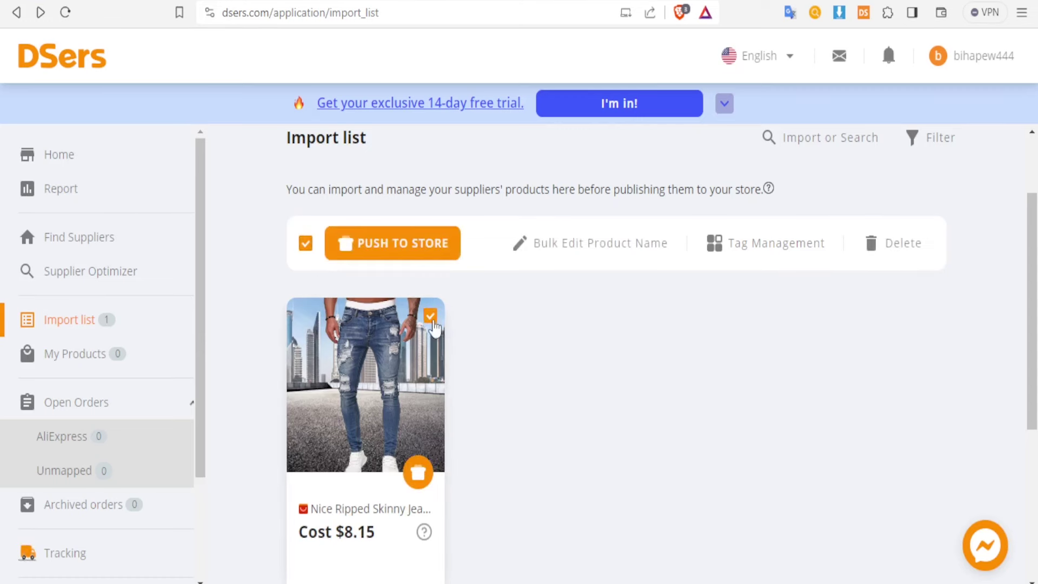
click(394, 250)
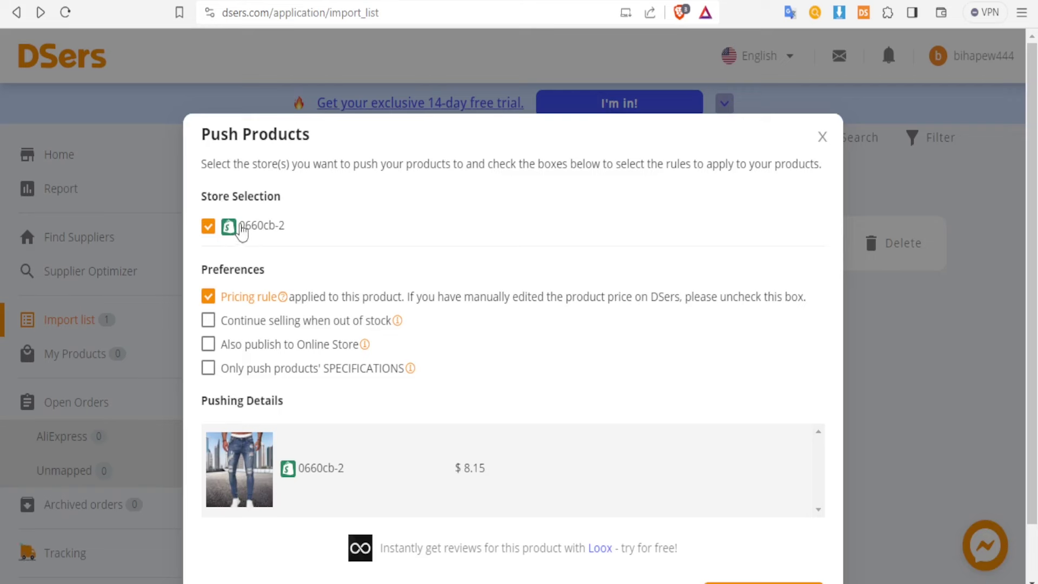
click(209, 227)
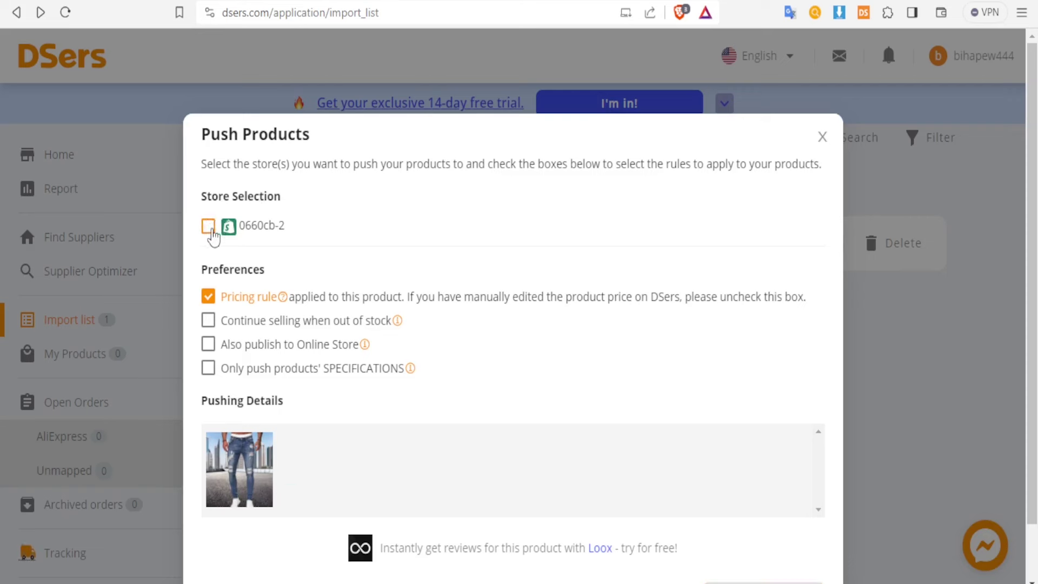
click(208, 227)
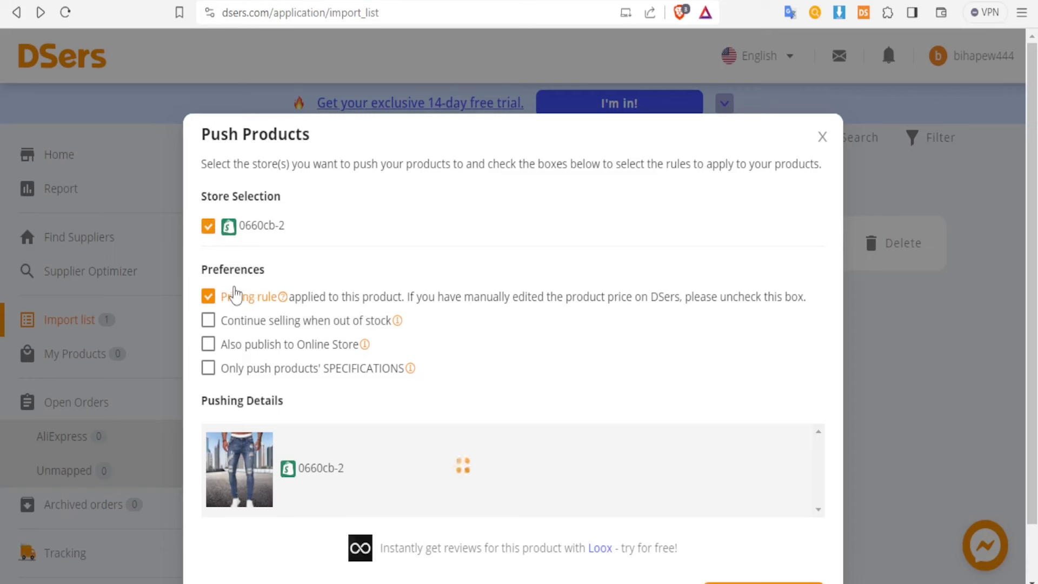